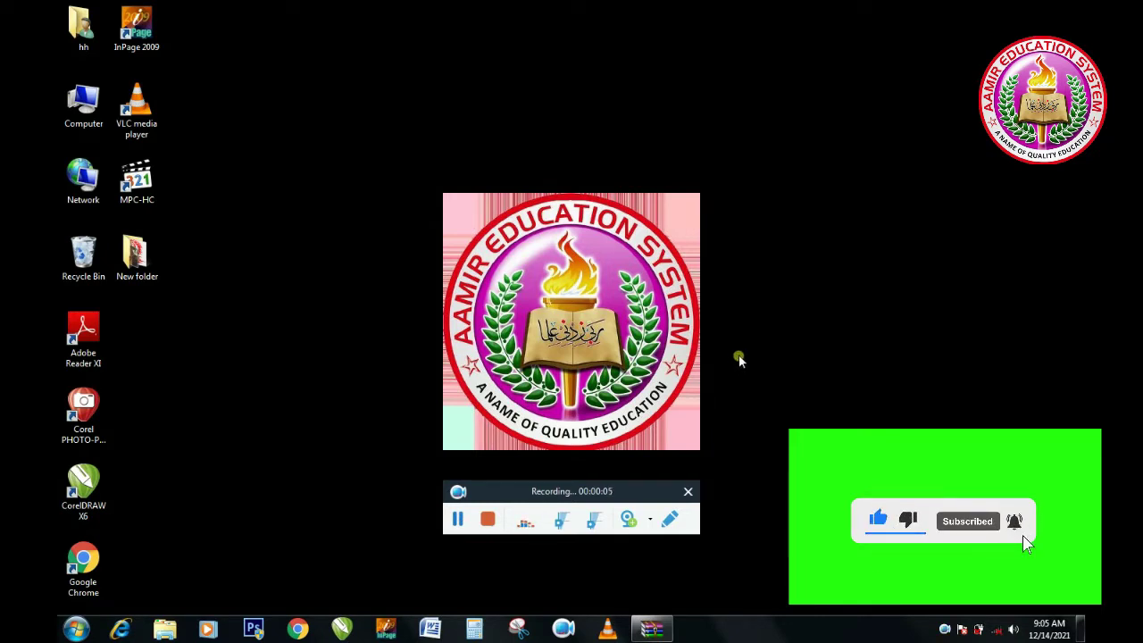
Open the Wondershare Filmora 7.8.9.1 archive in D:\Software and enter its archive password
{"action": "left_click", "coordinate": [643, 491]}
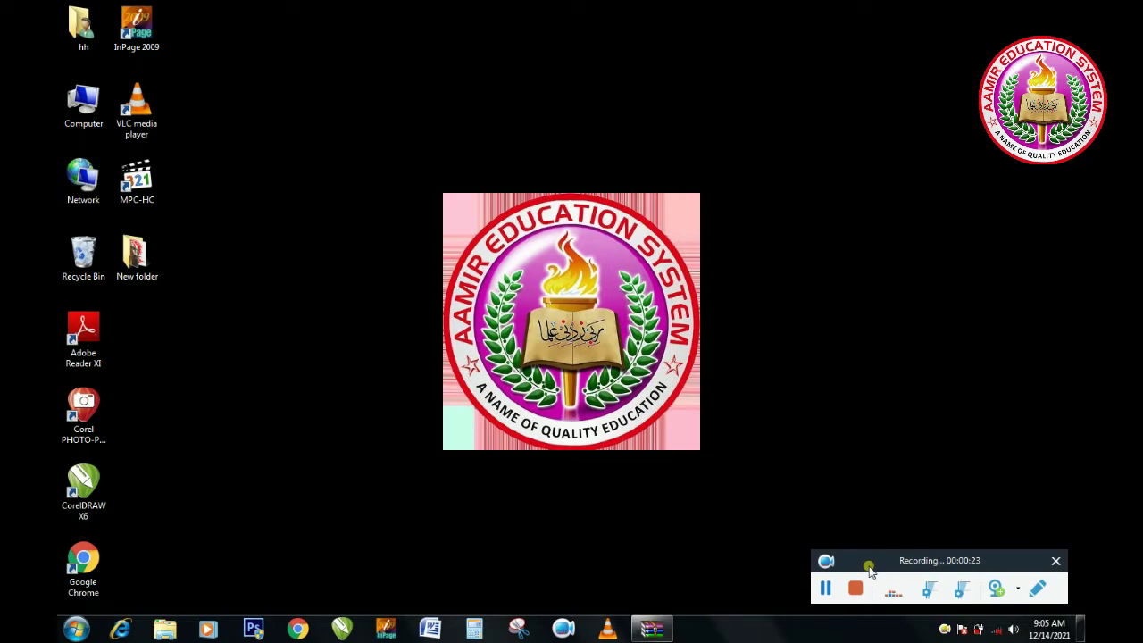
{"action": "left_click", "coordinate": [653, 627]}
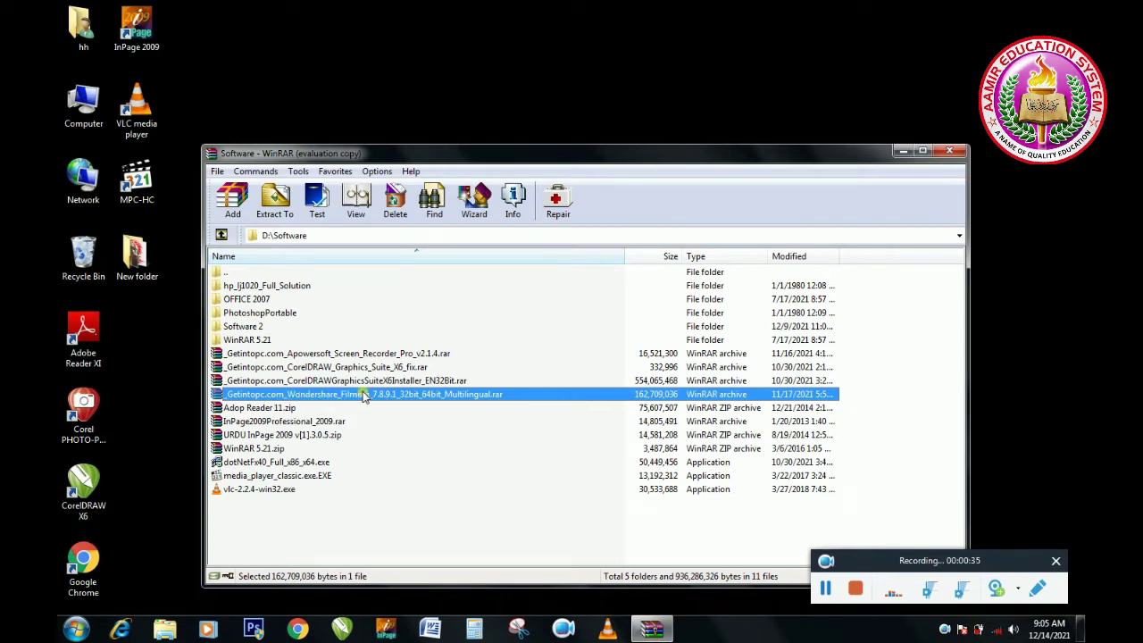
{"action": "double_click", "coordinate": [424, 398]}
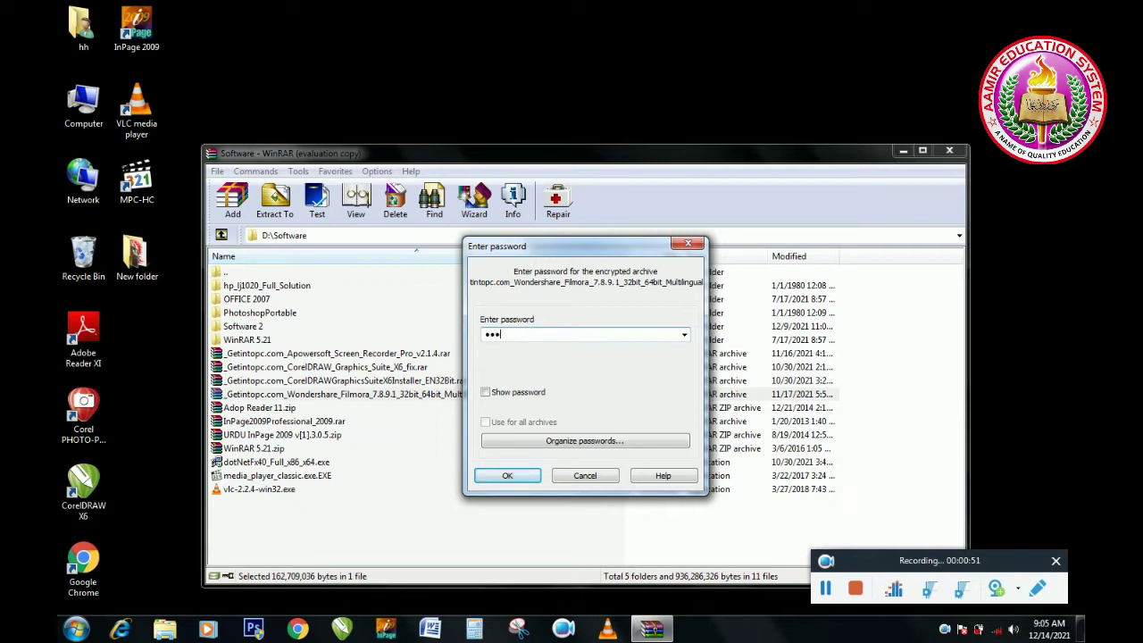
{"action": "left_click", "coordinate": [511, 475]}
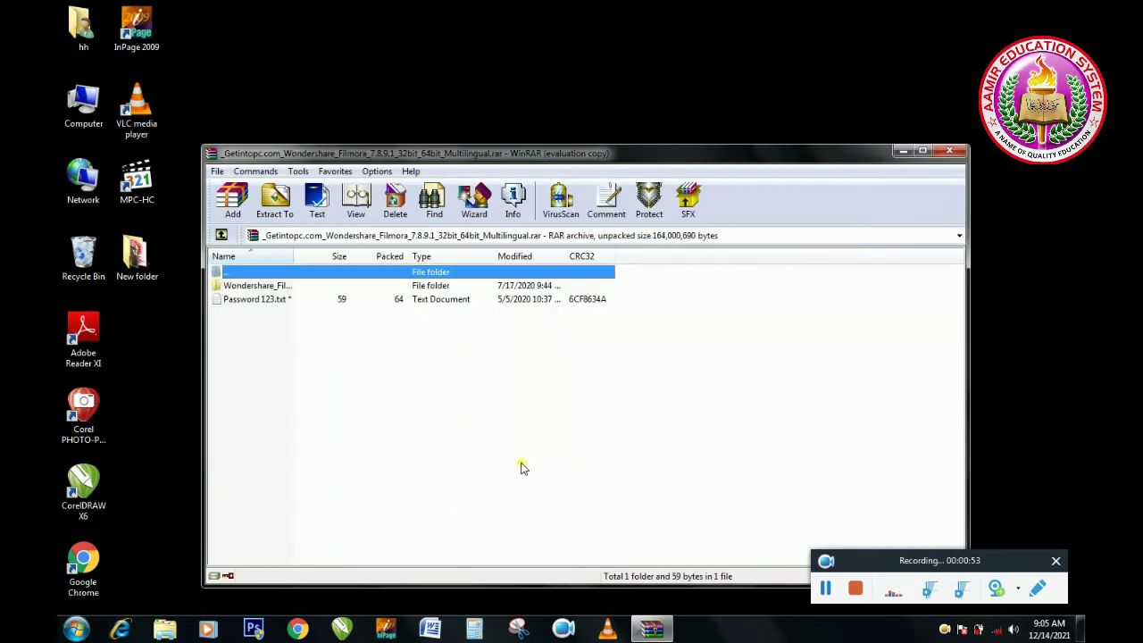
Go through the nested Wondershare Filmora folders in the archive and run filmora_full846.exe
{"action": "left_click", "coordinate": [269, 286]}
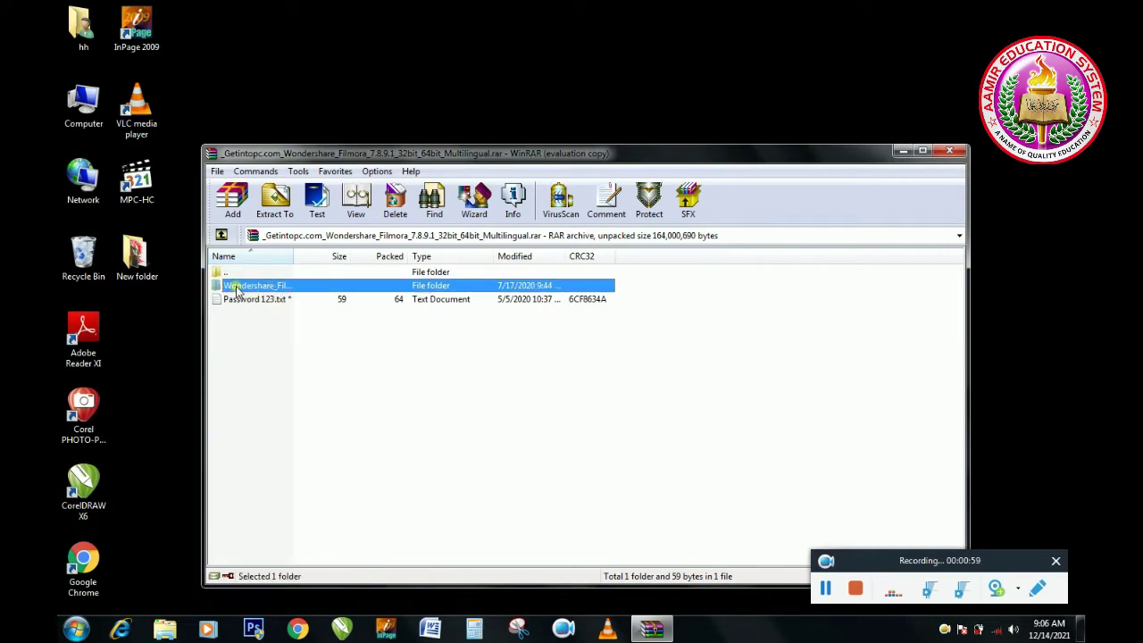
{"action": "double_click", "coordinate": [238, 287]}
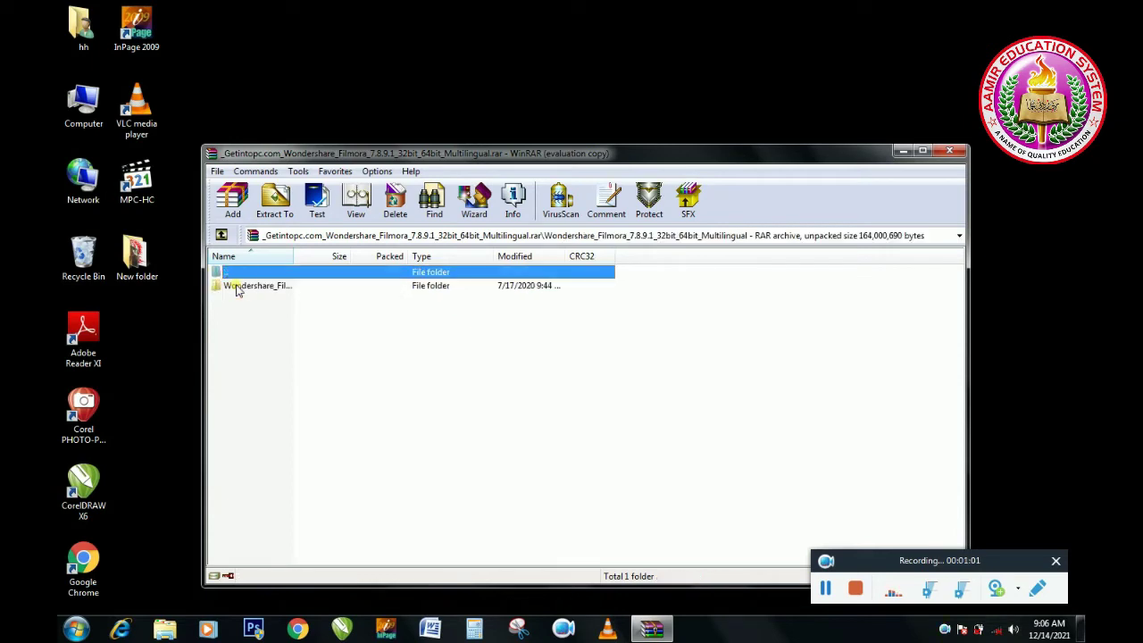
{"action": "double_click", "coordinate": [241, 288]}
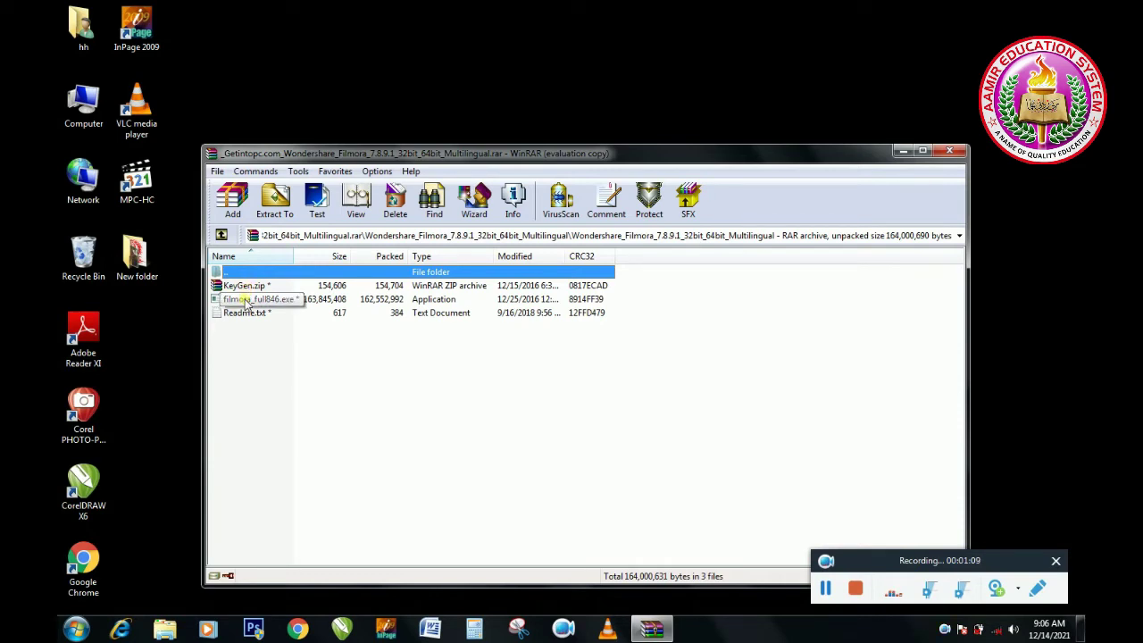
{"action": "double_click", "coordinate": [246, 304]}
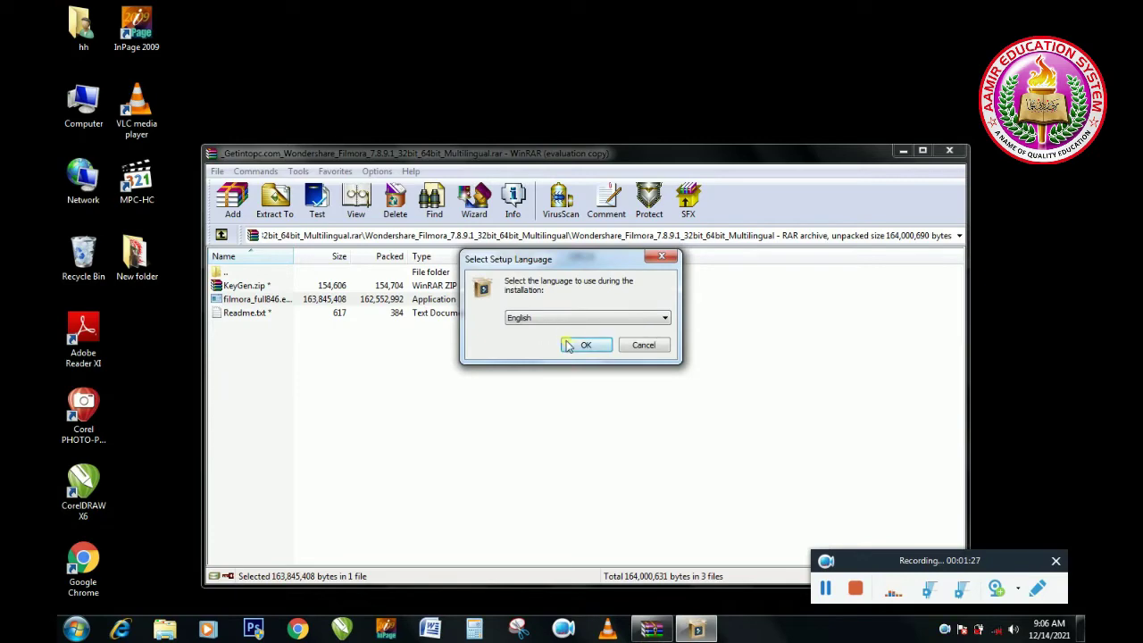
Start the Filmora installation in English, accepting the licence agreement and the default folder C:\Program Files\Wondershare\Filmora
{"action": "left_click", "coordinate": [576, 346]}
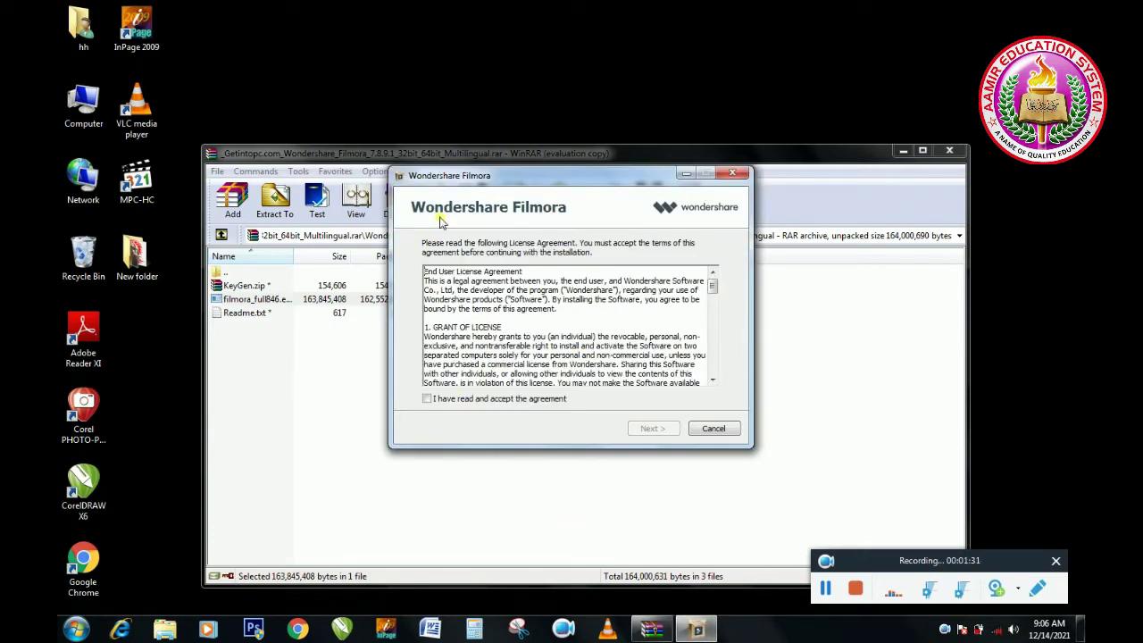
{"action": "left_click", "coordinate": [428, 399]}
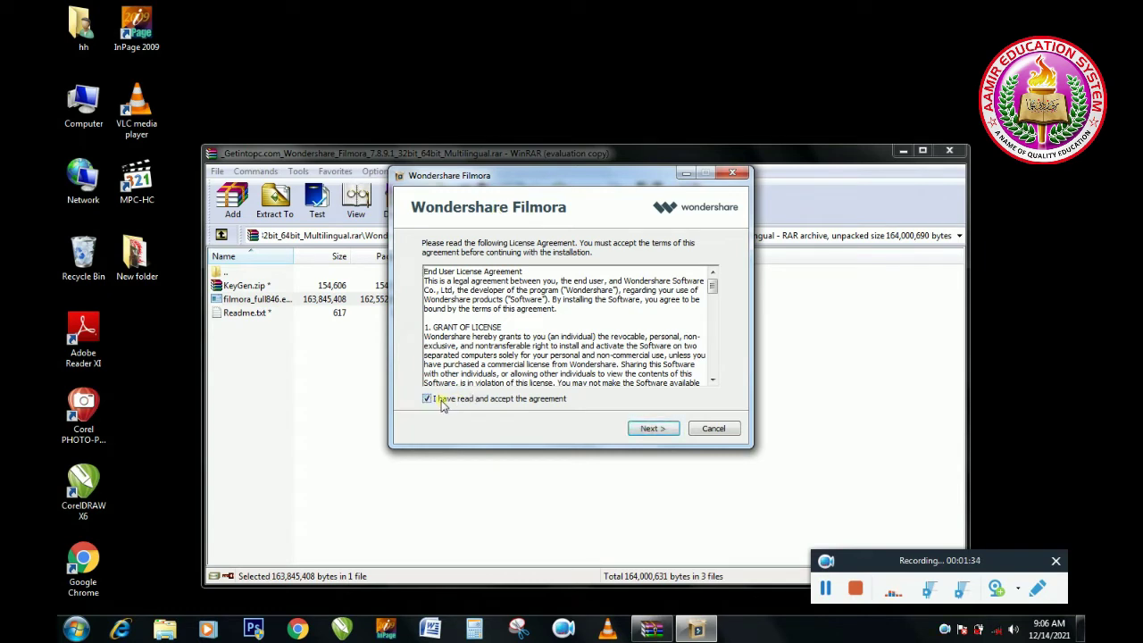
{"action": "left_click", "coordinate": [650, 428]}
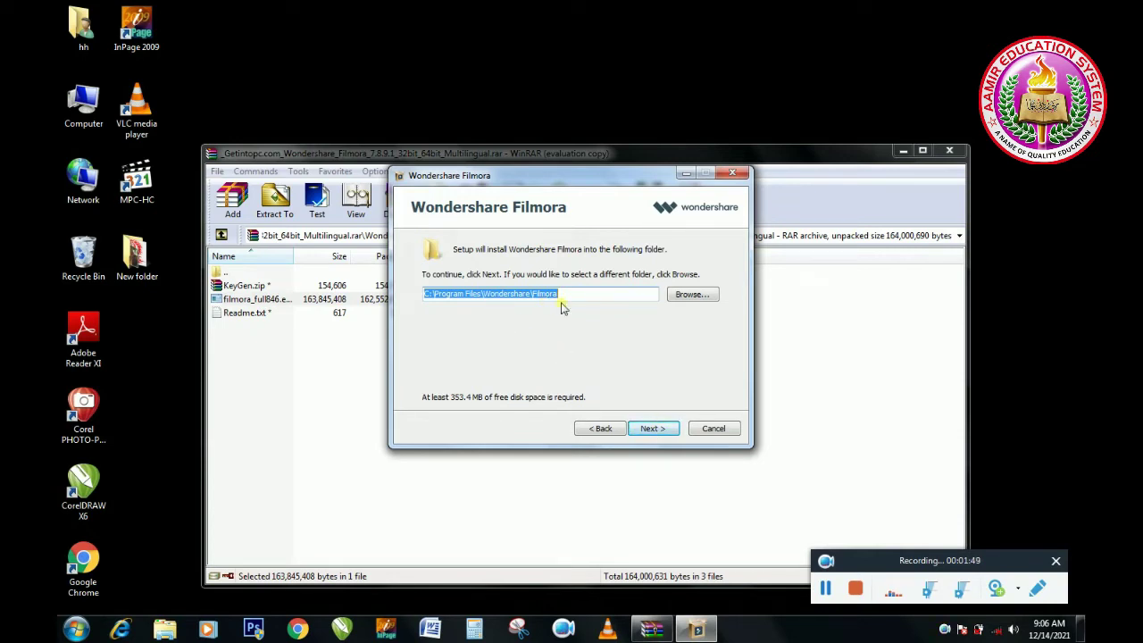
{"action": "left_click", "coordinate": [655, 430]}
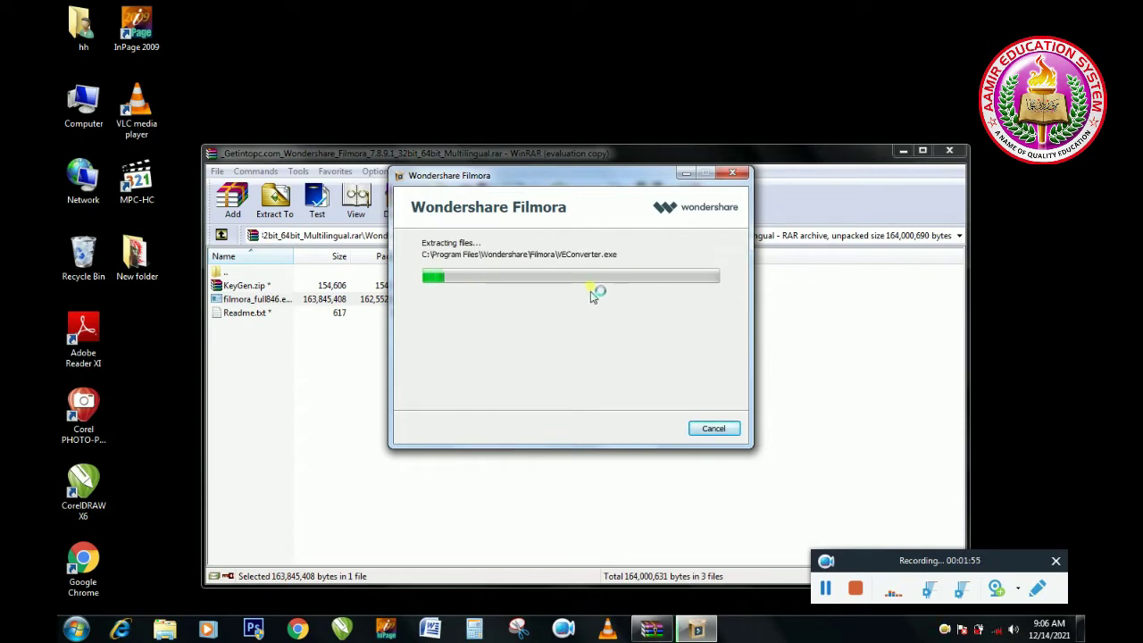
Move the installer and archive windows apart so that both can be seen
{"action": "left_click_drag", "start_coordinate": [576, 179], "coordinate": [873, 38]}
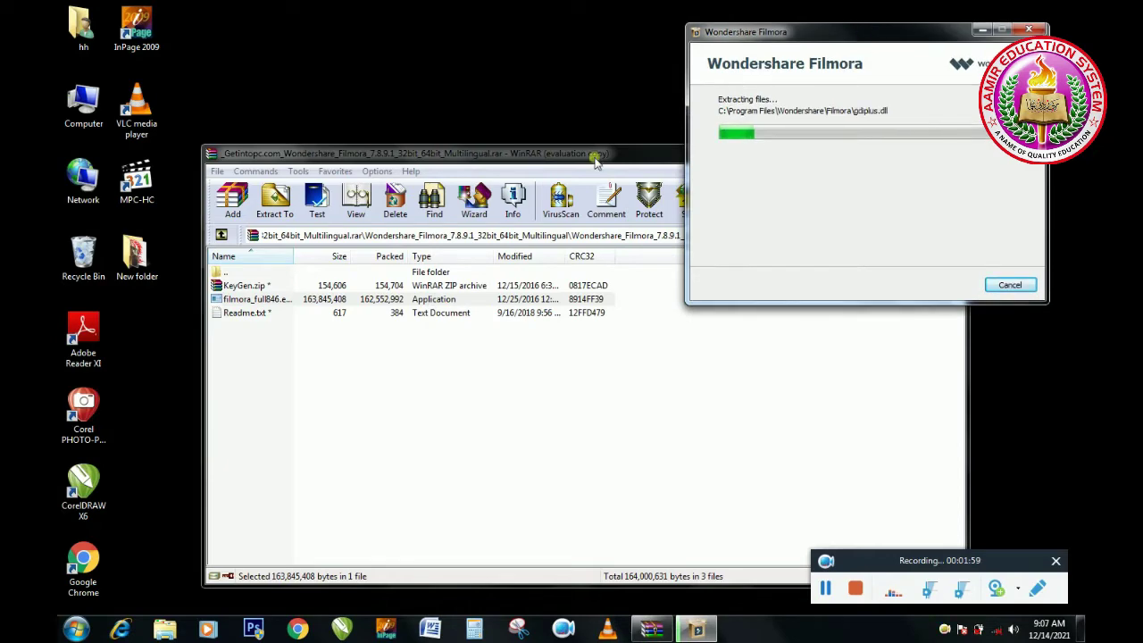
{"action": "left_click_drag", "start_coordinate": [551, 157], "coordinate": [450, 75]}
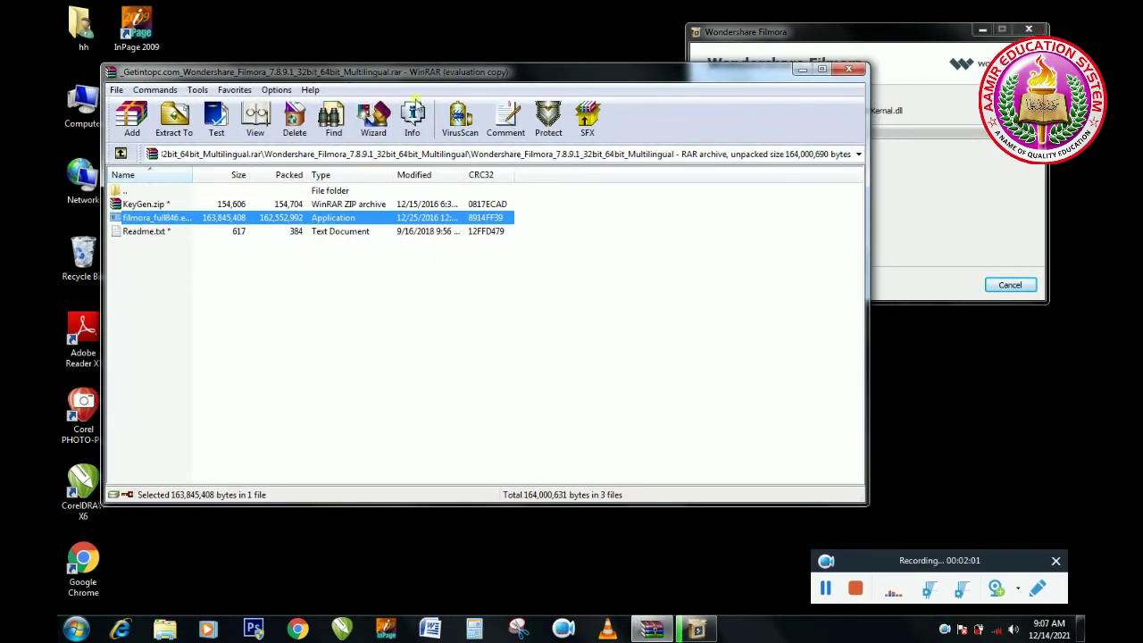
{"action": "left_click_drag", "start_coordinate": [157, 217], "coordinate": [198, 209]}
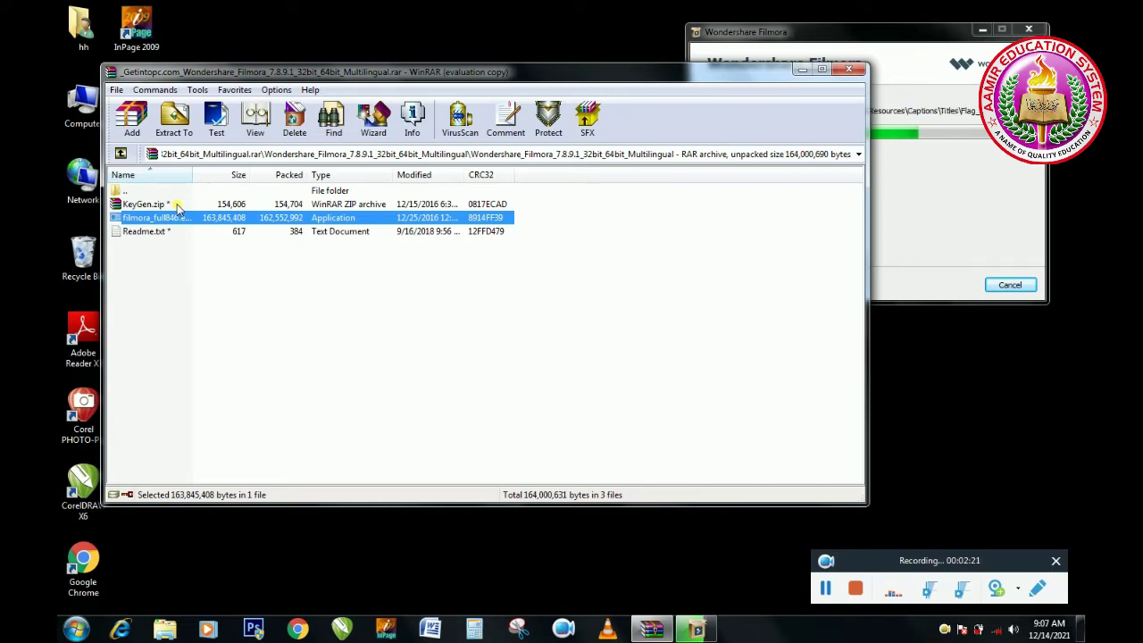
{"action": "left_click_drag", "start_coordinate": [485, 72], "coordinate": [450, 174]}
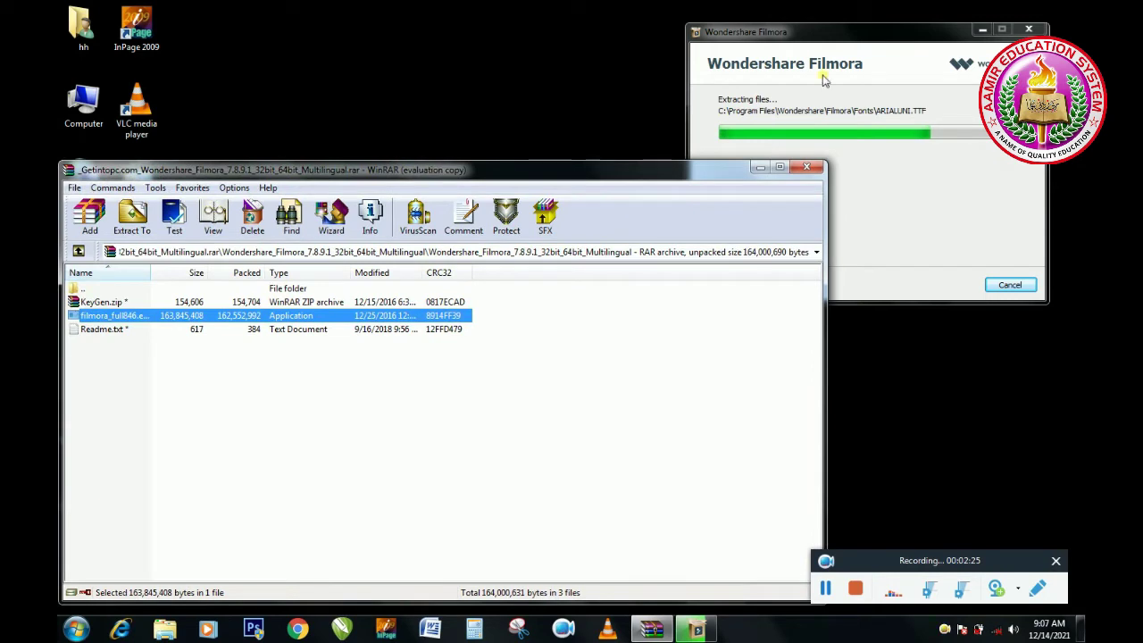
{"action": "left_click", "coordinate": [868, 36]}
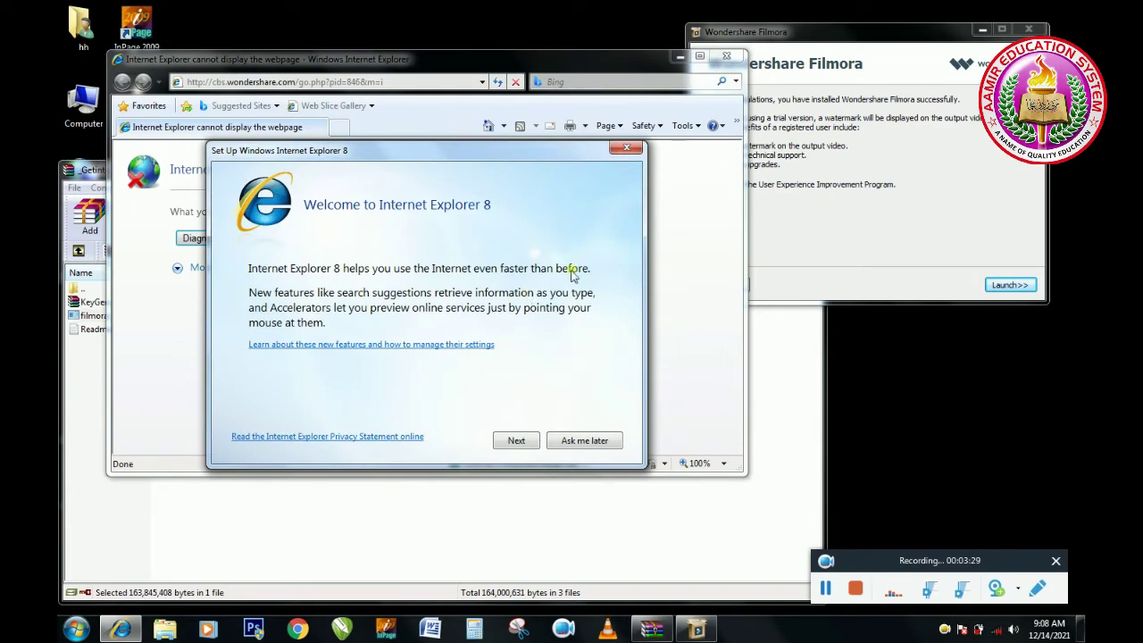
Close the Internet Explorer setup dialog and browser window, and launch Filmora from the completed installer
{"action": "left_click", "coordinate": [628, 148]}
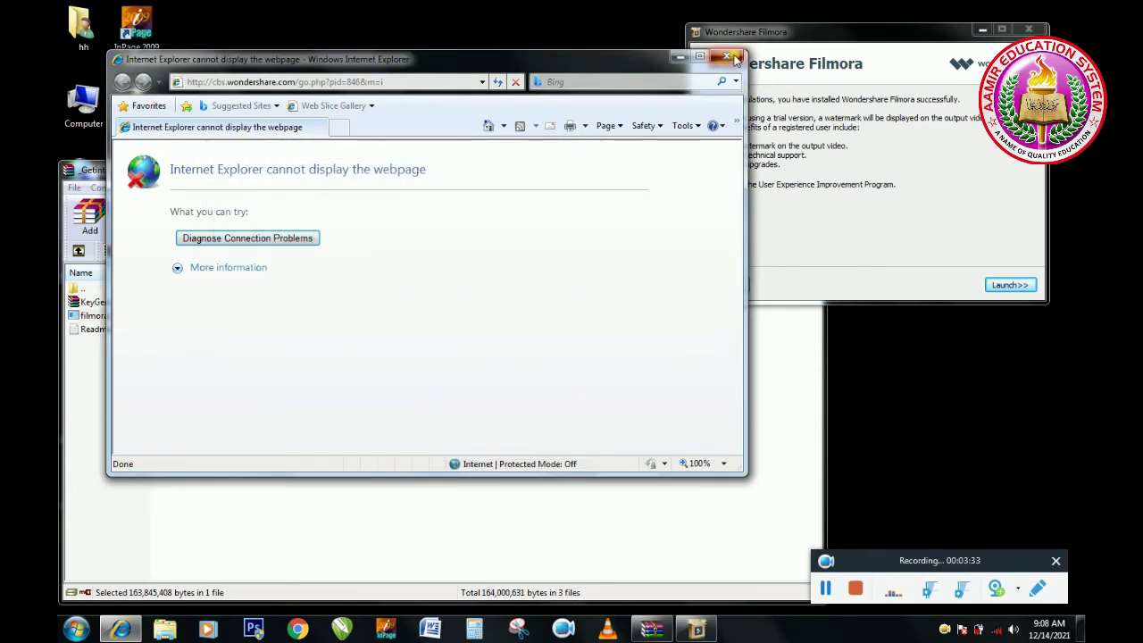
{"action": "left_click", "coordinate": [729, 57]}
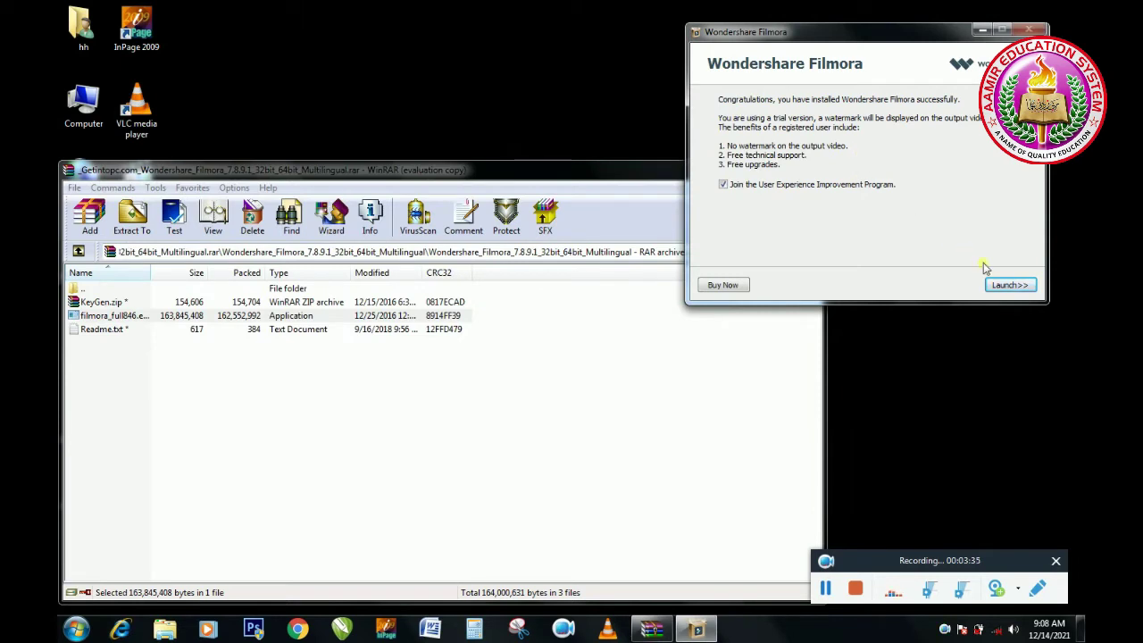
{"action": "left_click", "coordinate": [1007, 286]}
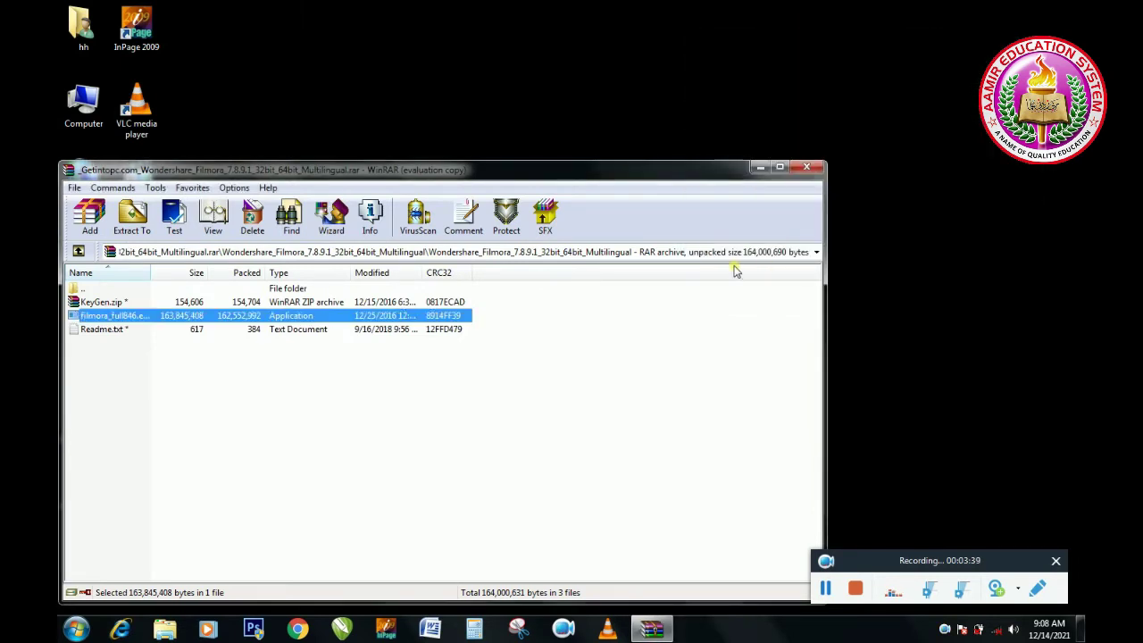
Open KeyGen.zip inside the archive, dismiss the WinRAR licence notice, and run KeyGen.exe
{"action": "left_click", "coordinate": [105, 304]}
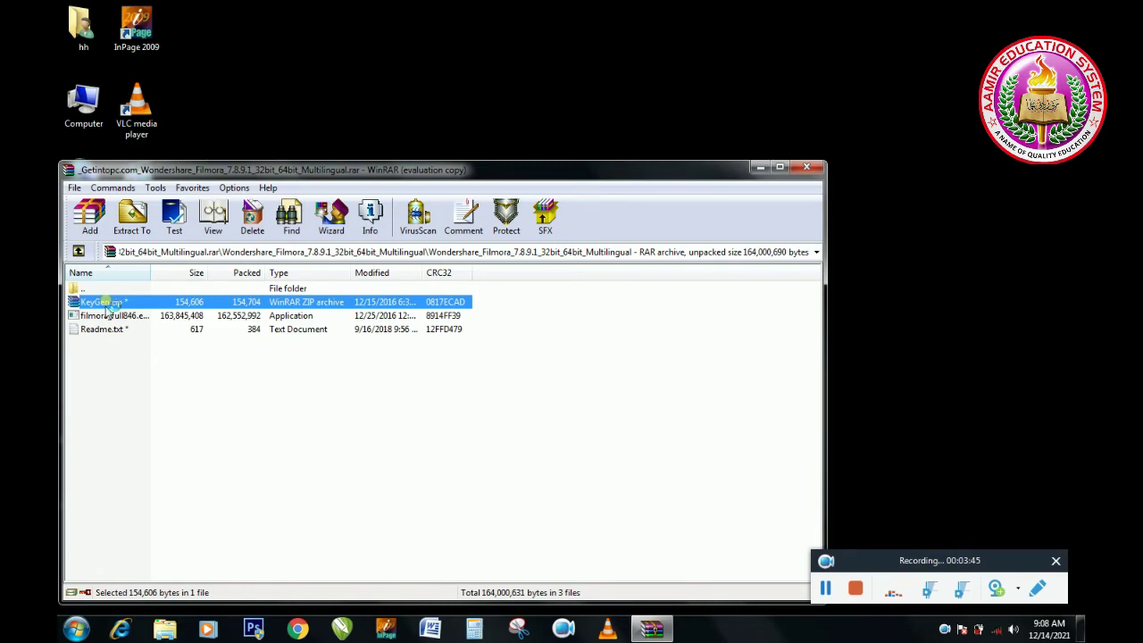
{"action": "double_click", "coordinate": [106, 304]}
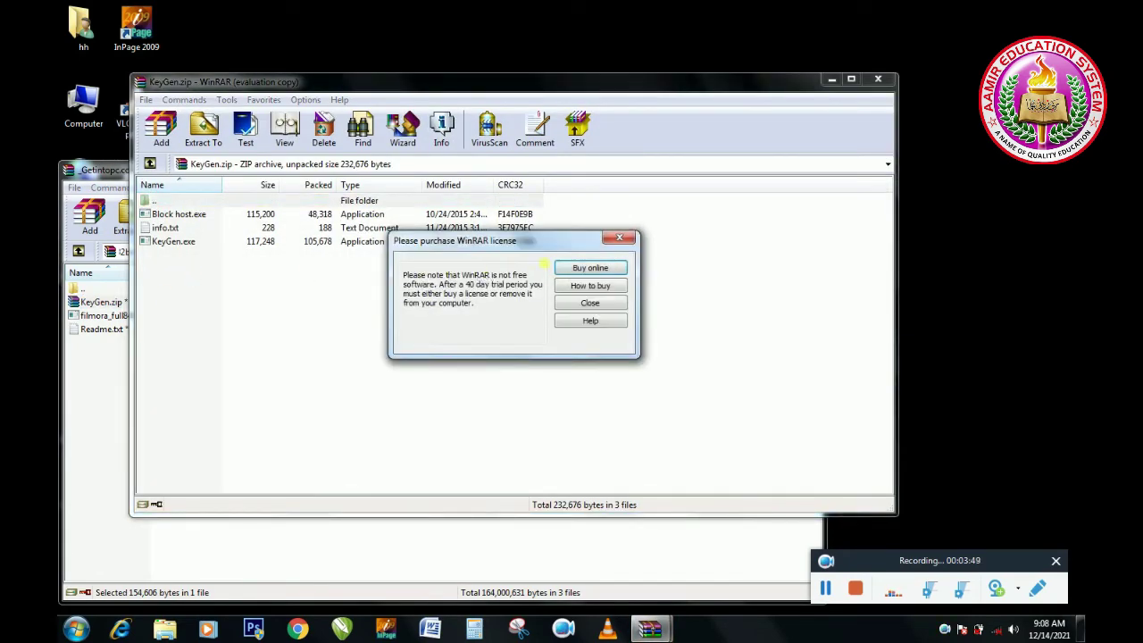
{"action": "left_click", "coordinate": [620, 237]}
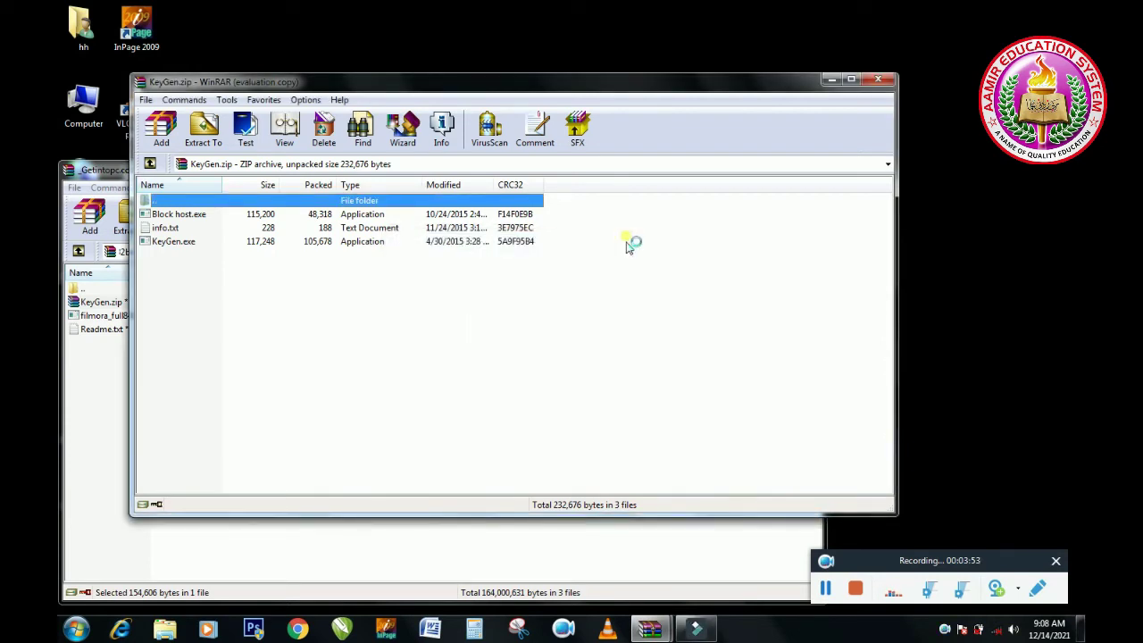
{"action": "left_click", "coordinate": [174, 245]}
{"action": "double_click", "coordinate": [178, 244]}
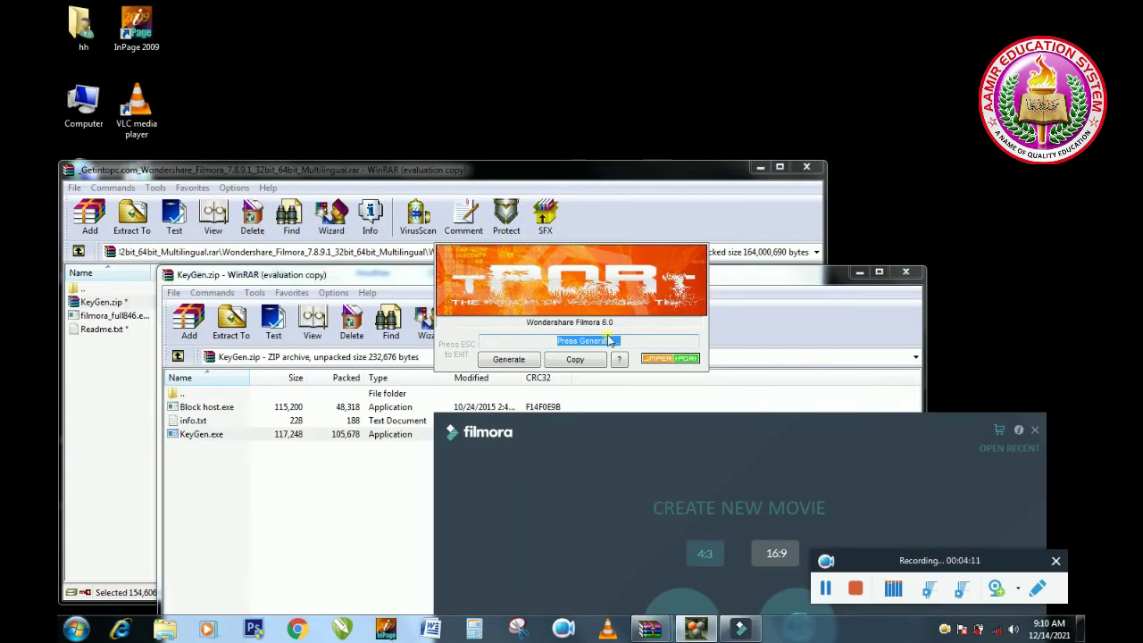
Generate a Filmora registration code in the key generator and copy it
{"action": "left_click", "coordinate": [527, 359]}
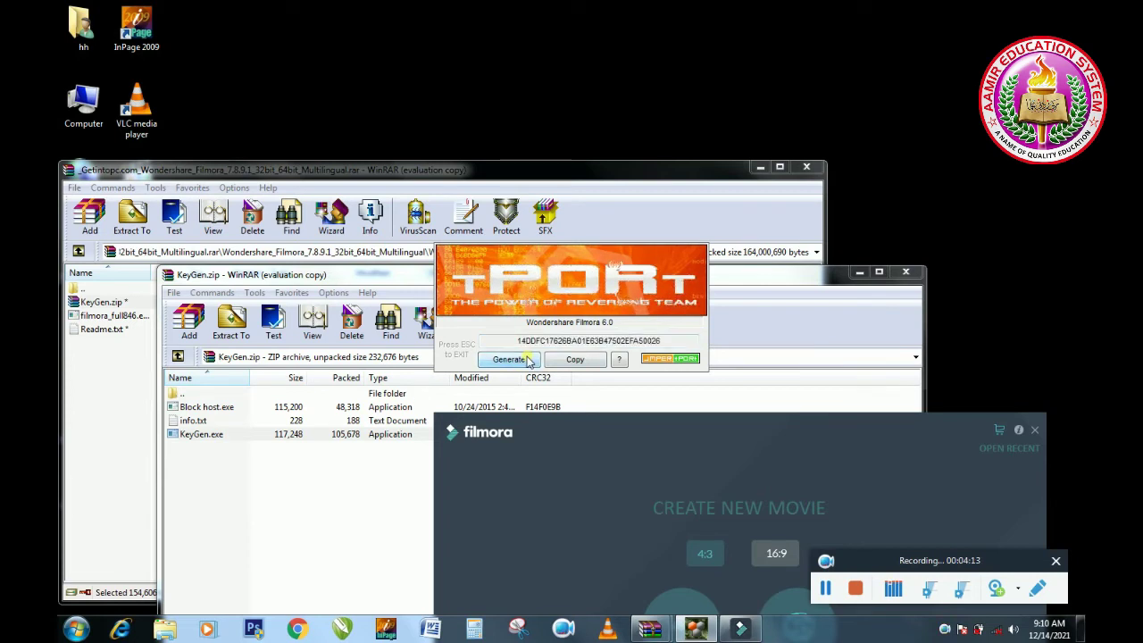
{"action": "left_click_drag", "start_coordinate": [517, 340], "coordinate": [661, 340]}
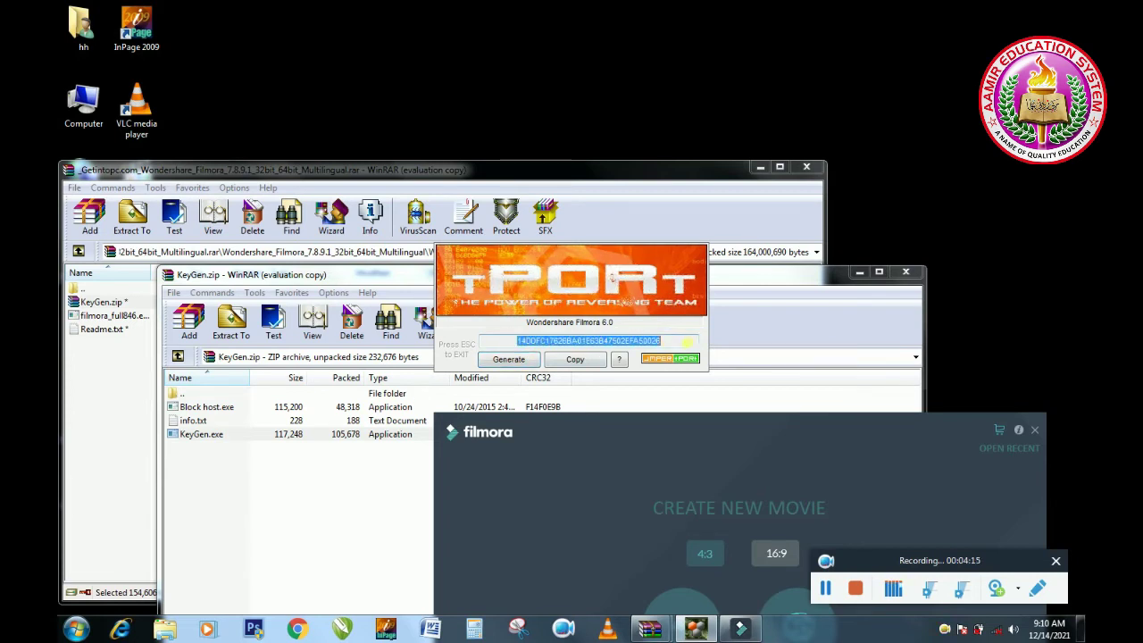
{"action": "left_click", "coordinate": [575, 359]}
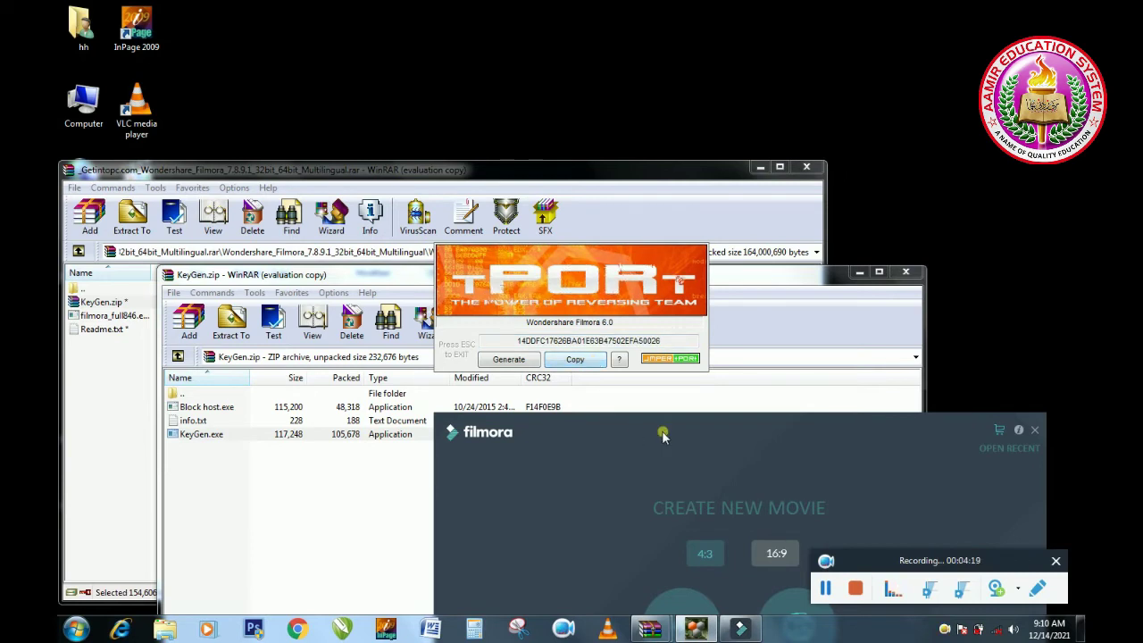
Open the Filmora editor in Full Feature Mode and bring up its software registration dialog
{"action": "left_click_drag", "start_coordinate": [745, 439], "coordinate": [655, 187]}
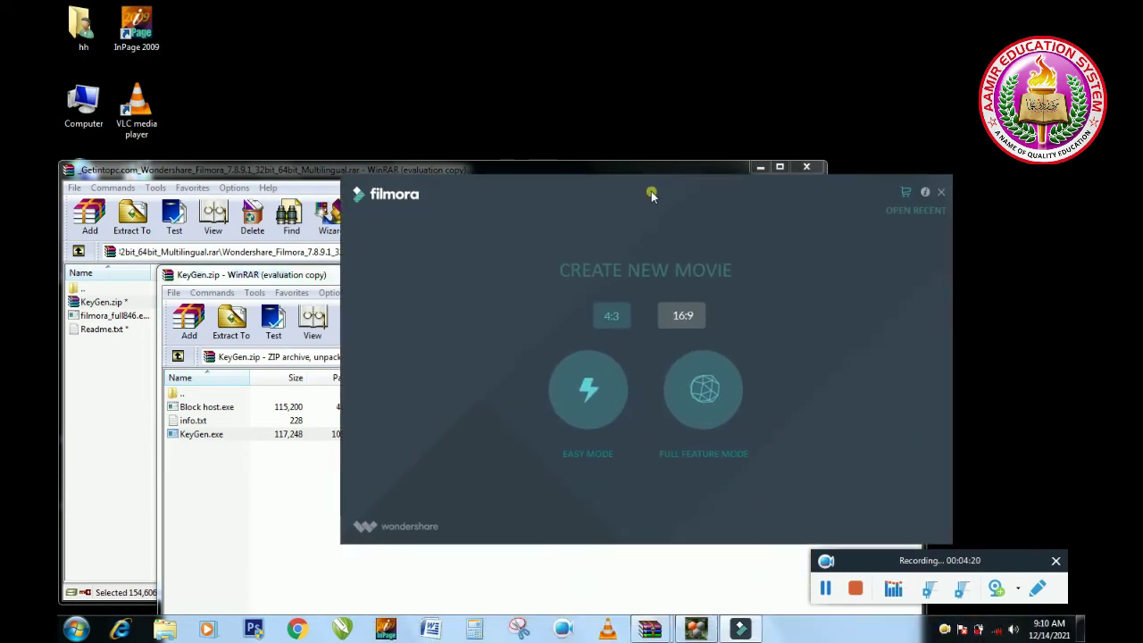
{"action": "left_click", "coordinate": [714, 381]}
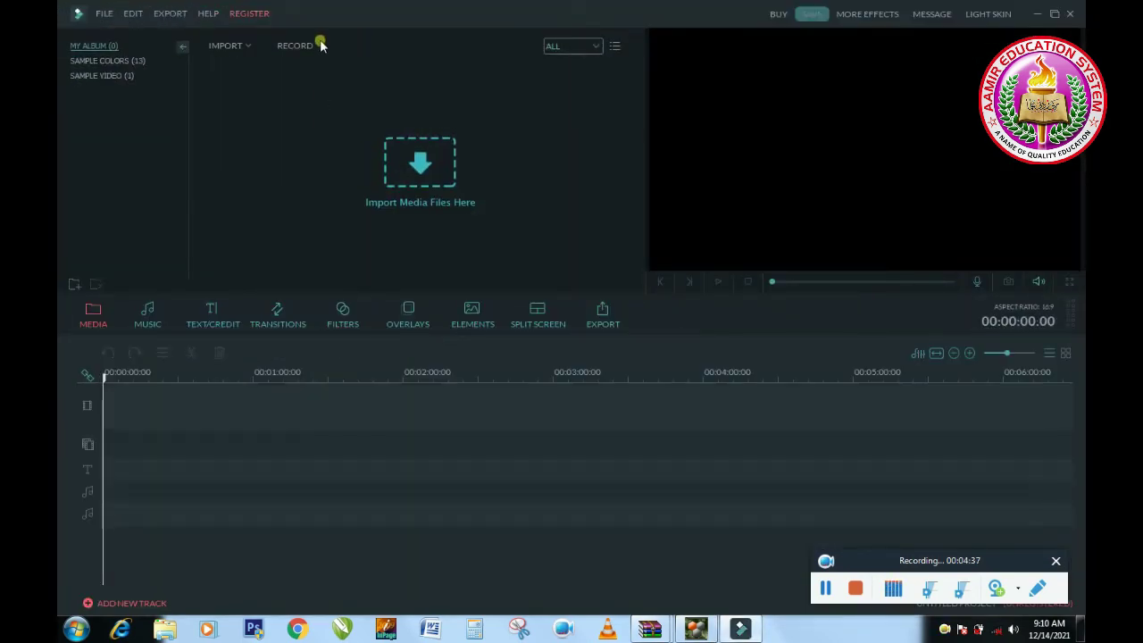
{"action": "left_click", "coordinate": [250, 14]}
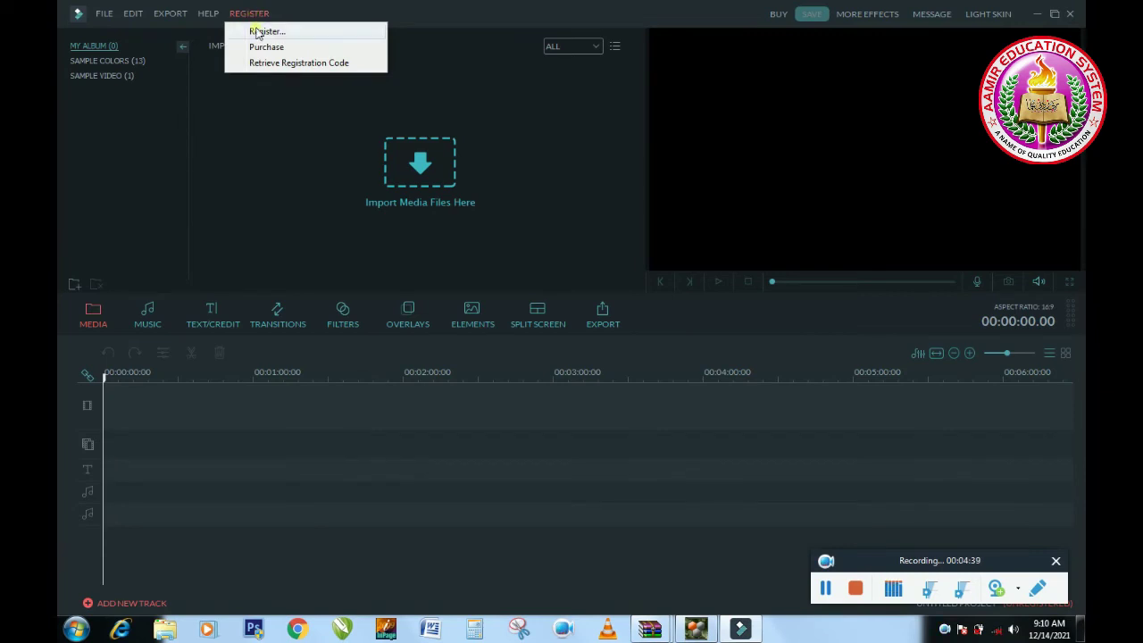
{"action": "left_click", "coordinate": [256, 32]}
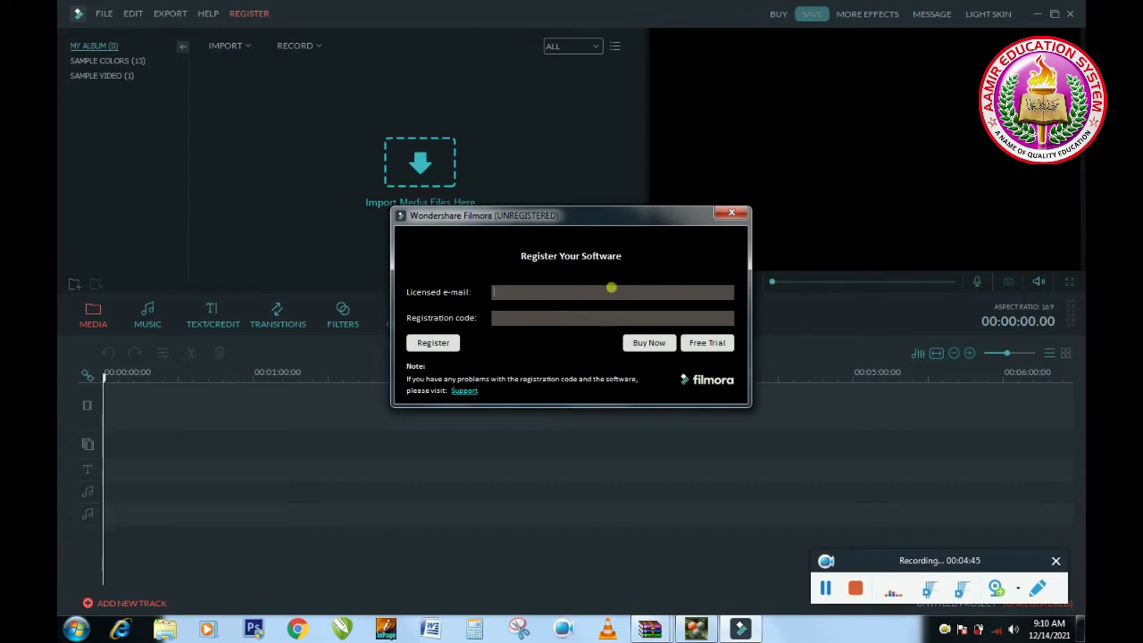
Paste the copied code into the registration code field of the Filmora registration dialog
{"action": "left_click", "coordinate": [546, 298]}
{"action": "right_click", "coordinate": [514, 322]}
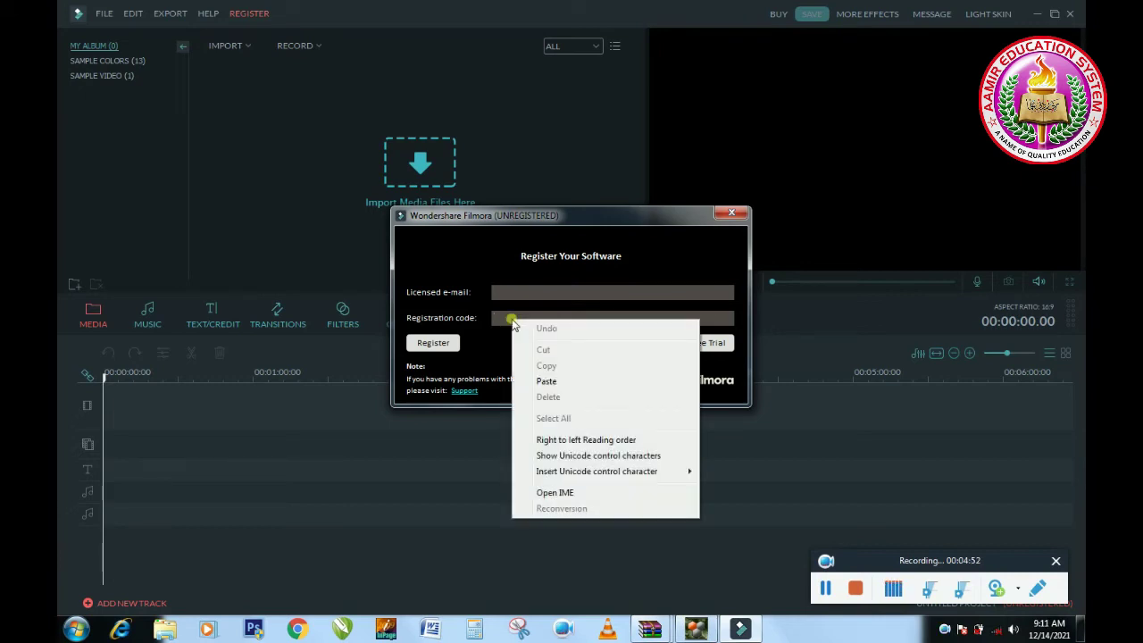
{"action": "left_click", "coordinate": [545, 381]}
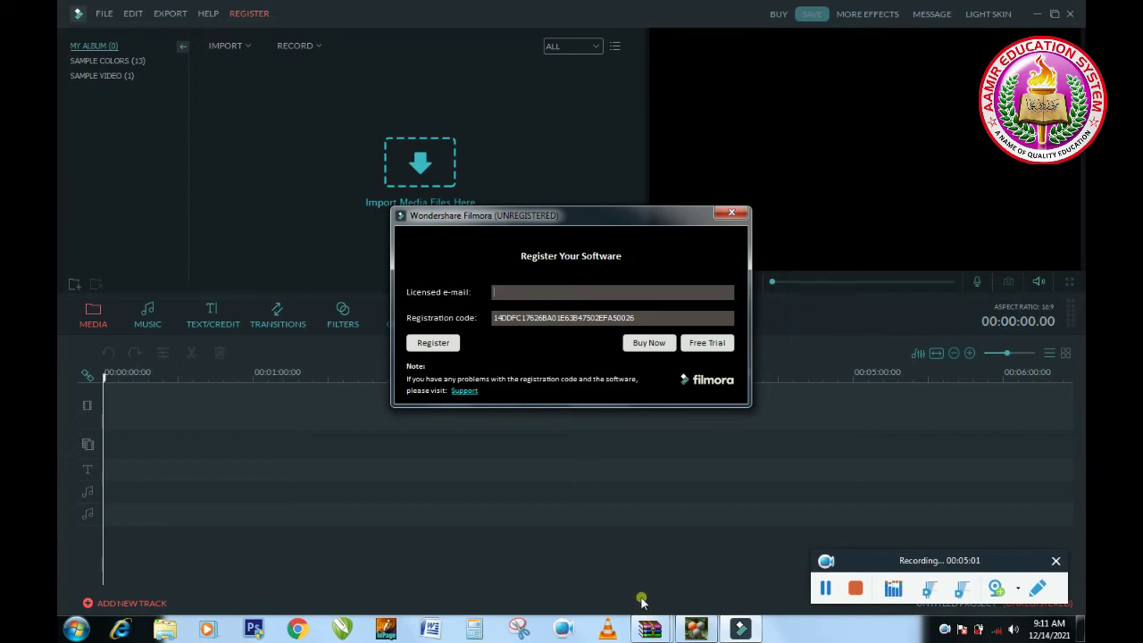
Switch back to the key generator, copy the registration code again, and close the generator
{"action": "mouse_move", "coordinate": [658, 631]}
{"action": "left_click", "coordinate": [696, 630]}
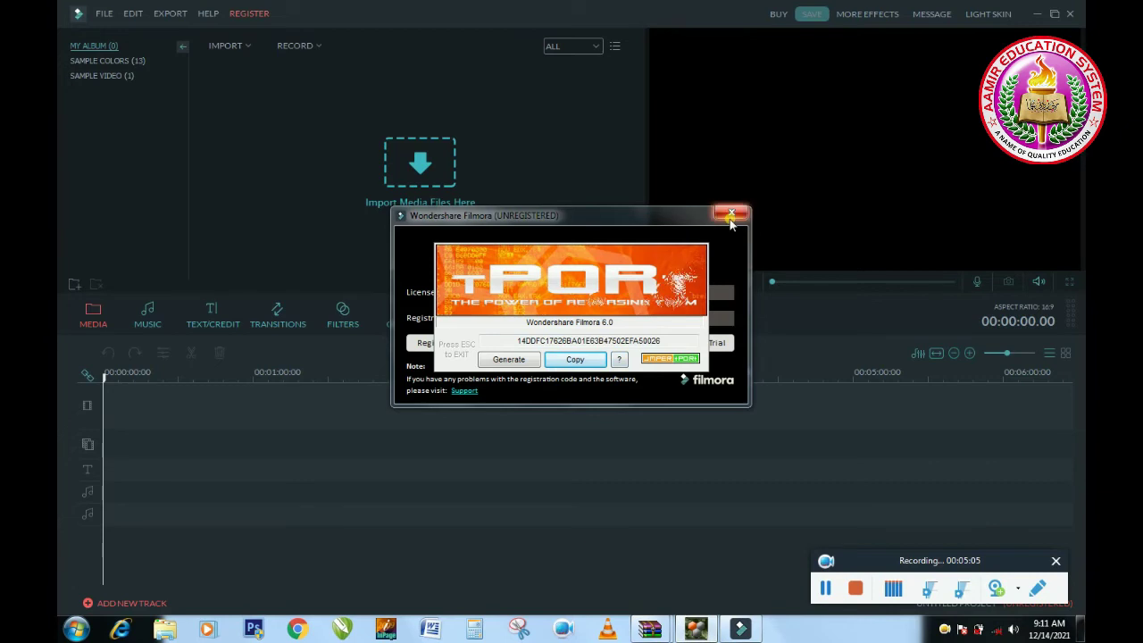
{"action": "left_click", "coordinate": [602, 360]}
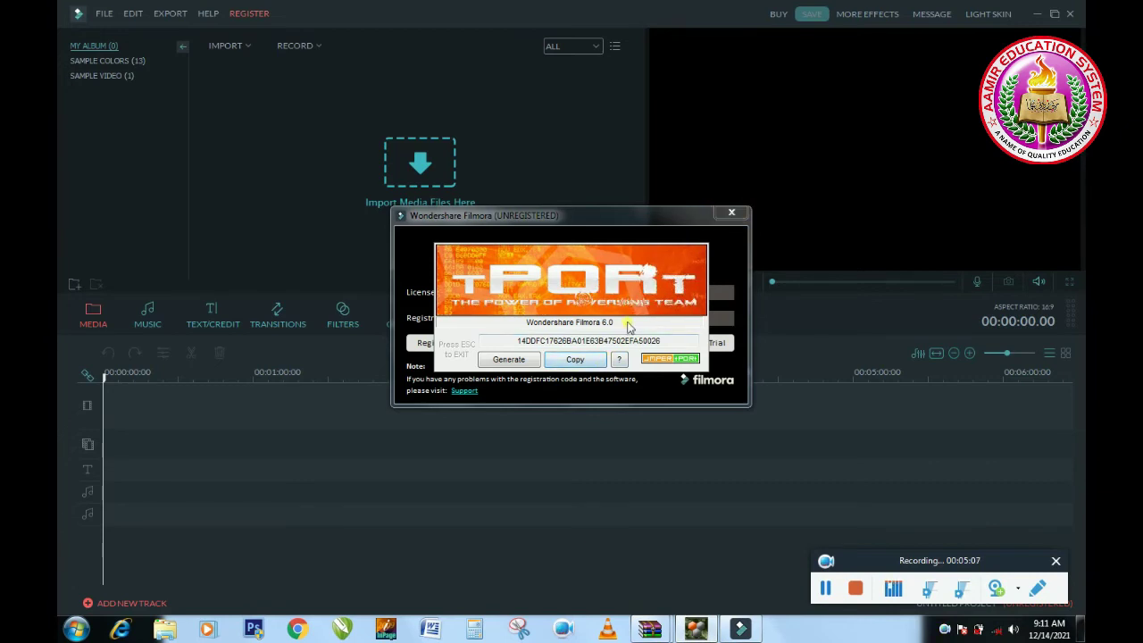
{"action": "left_click_drag", "start_coordinate": [586, 253], "coordinate": [399, 275]}
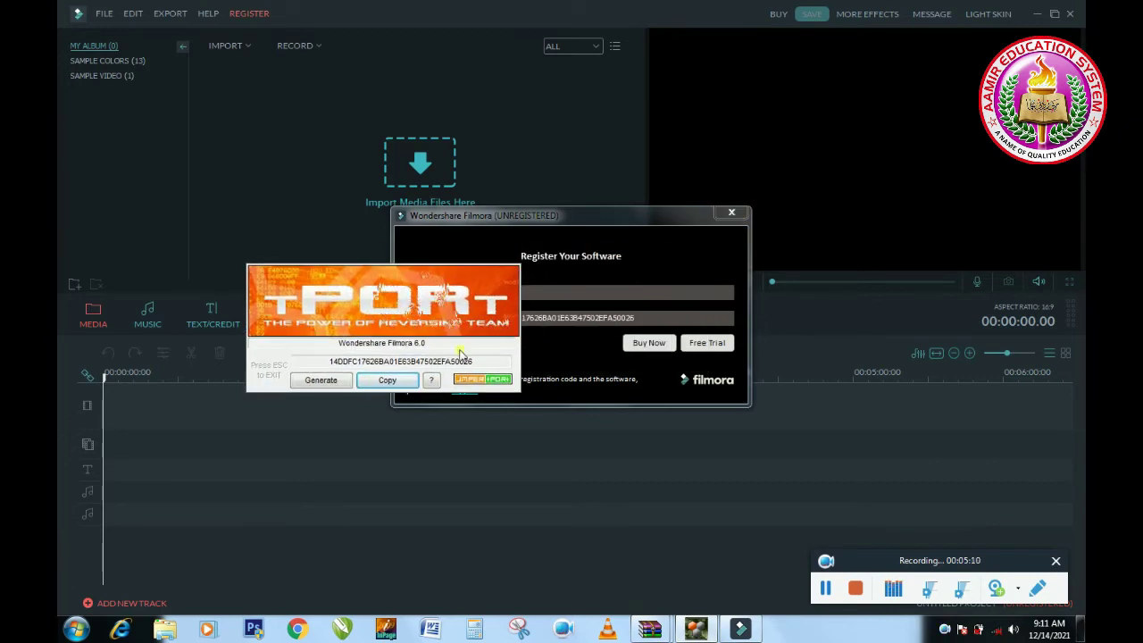
{"action": "key", "text": "Escape"}
Enter the licensed e-mail in the Filmora registration dialog
{"action": "left_click", "coordinate": [508, 291]}
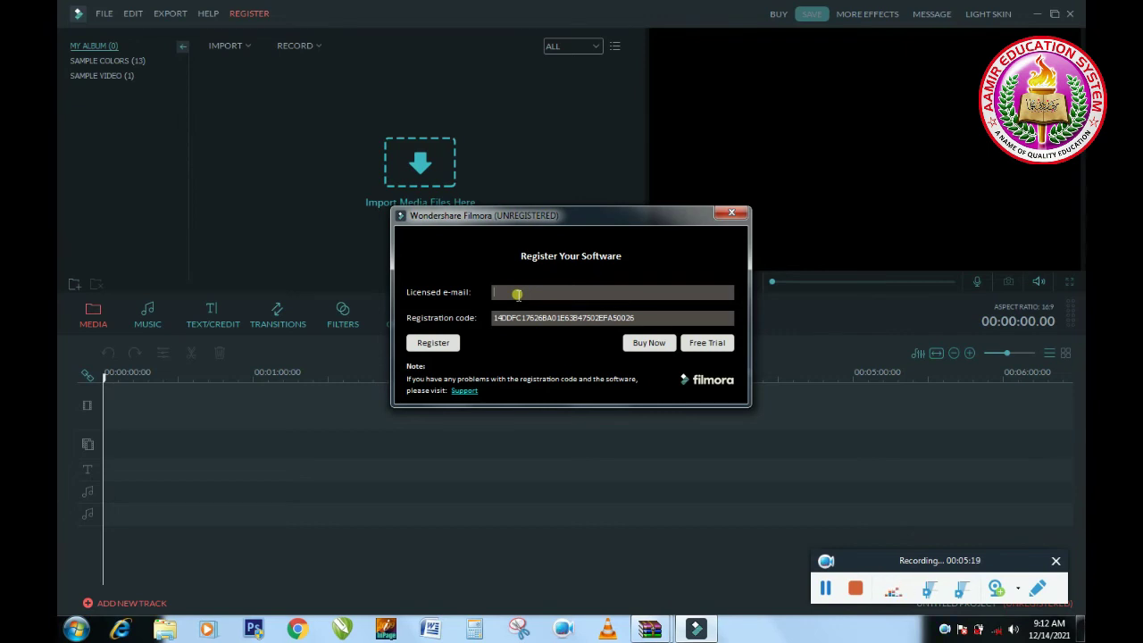
{"action": "type", "text": "aamir"}
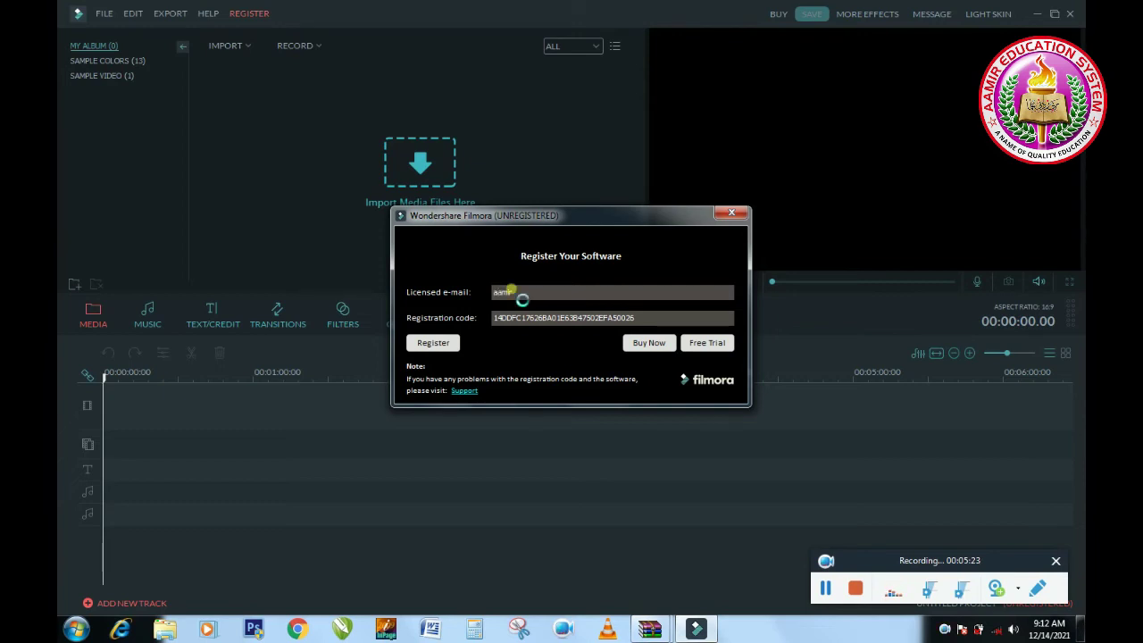